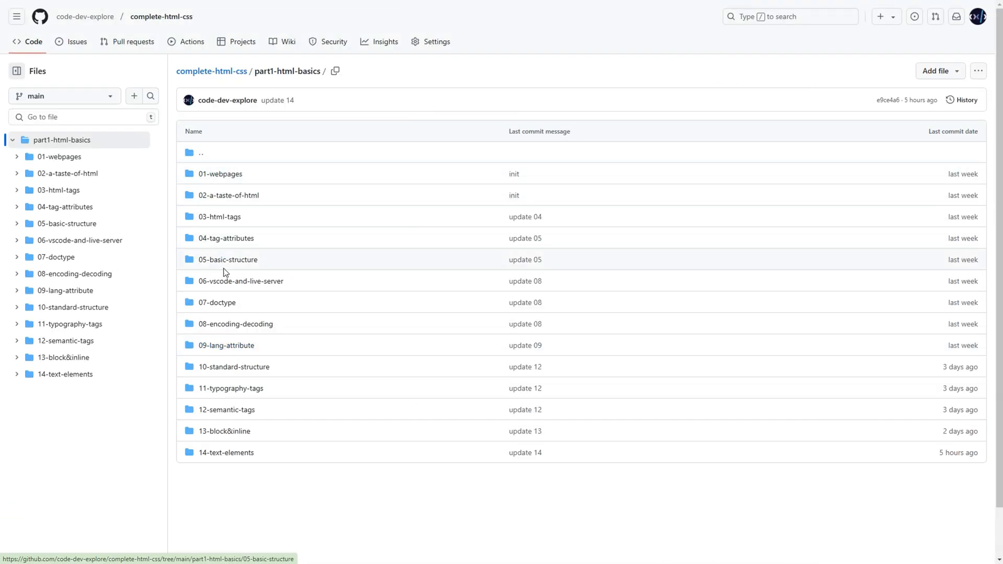
- Open the 01-webpages lesson folder, listing its single file 01-note.pdf
click(232, 174)
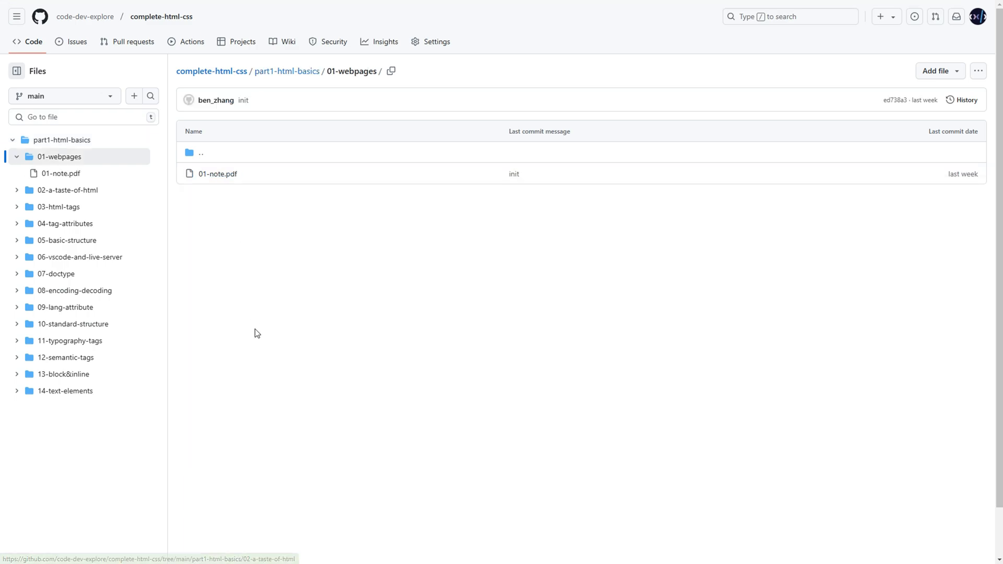